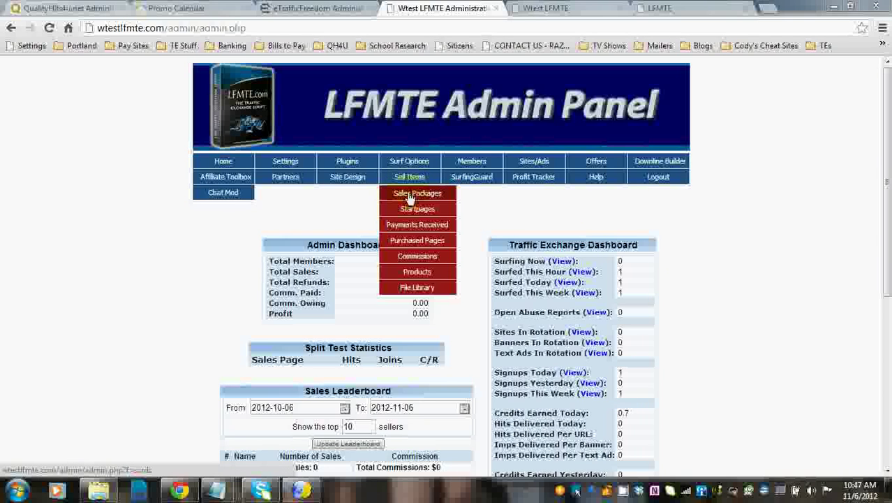
# Open the Sales Packages list and scroll through it to find the Yearly Upgrade package at 97.00.
pyautogui.click(404, 192)
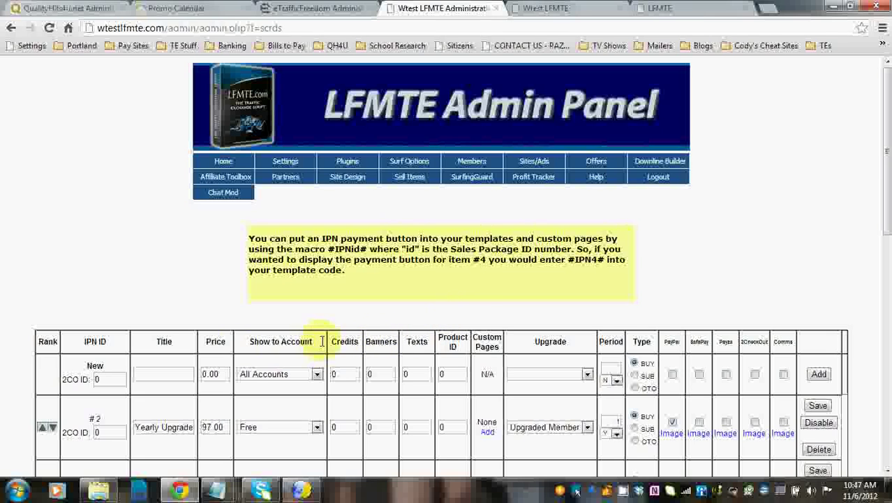
pyautogui.scroll(-3, 308, 353)
pyautogui.scroll(-2, 308, 357)
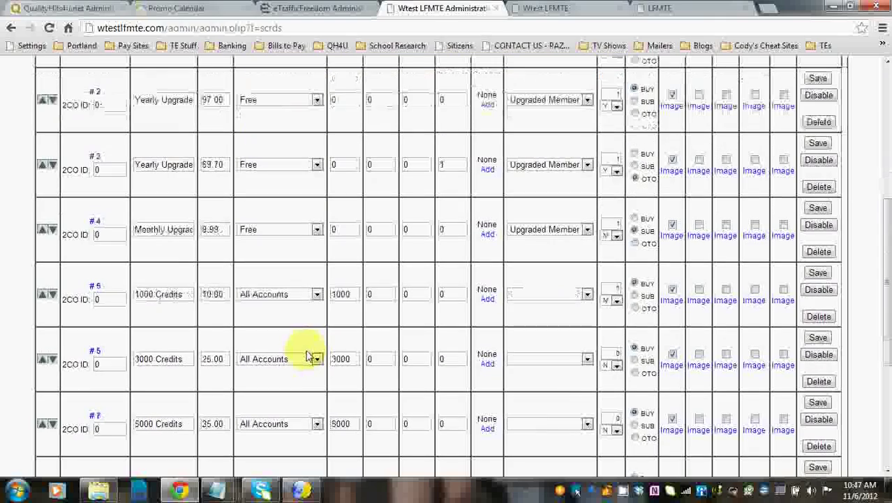
pyautogui.scroll(-1, 309, 356)
pyautogui.scroll(1, 309, 356)
pyautogui.scroll(2, 309, 356)
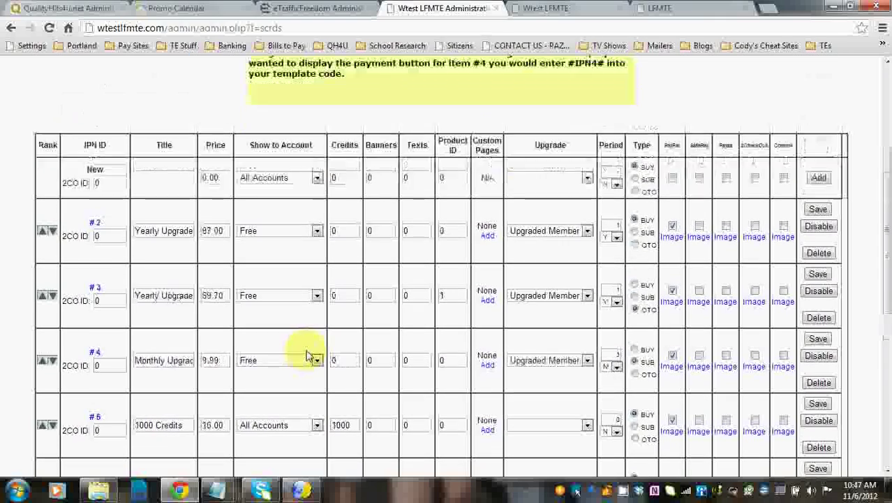
pyautogui.scroll(2, 307, 357)
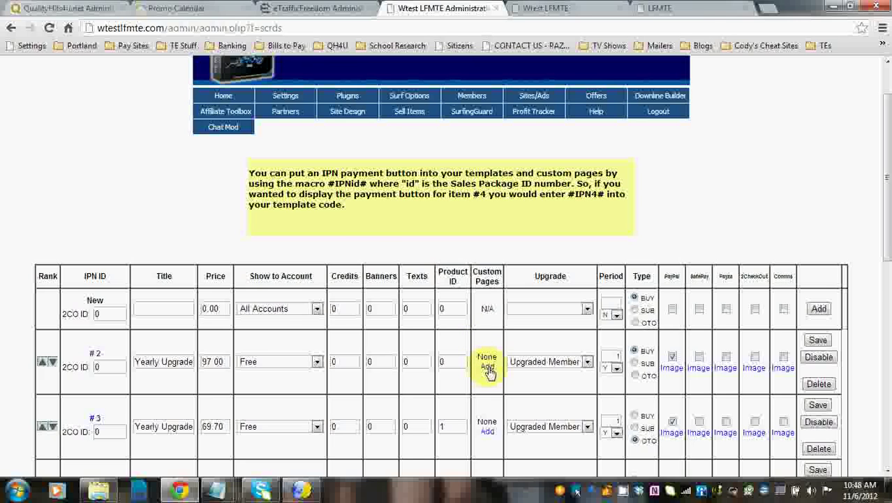
# Check the custom-pages window for Yearly Upgrade package #2, refresh it, and minimize it.
pyautogui.click(487, 366)
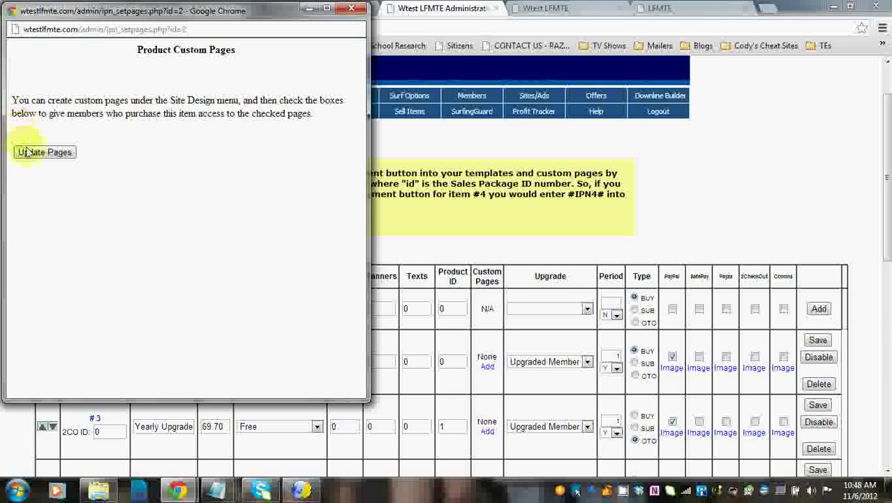
pyautogui.click(31, 153)
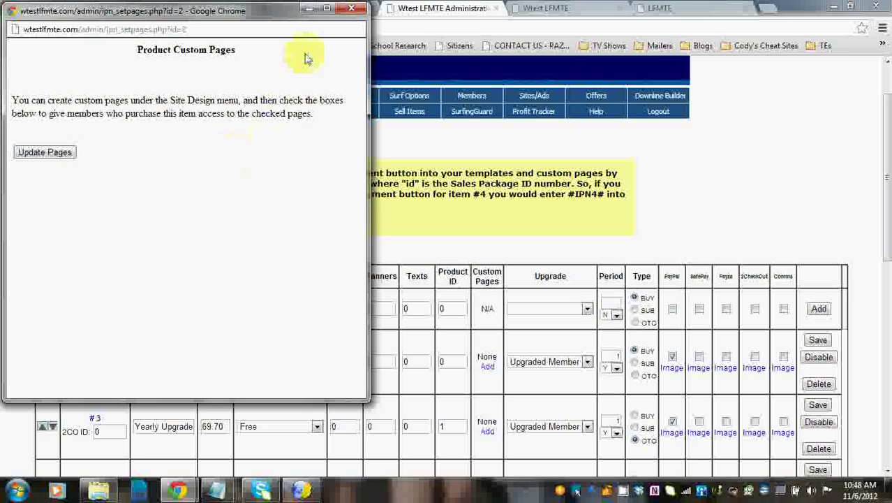
pyautogui.click(308, 10)
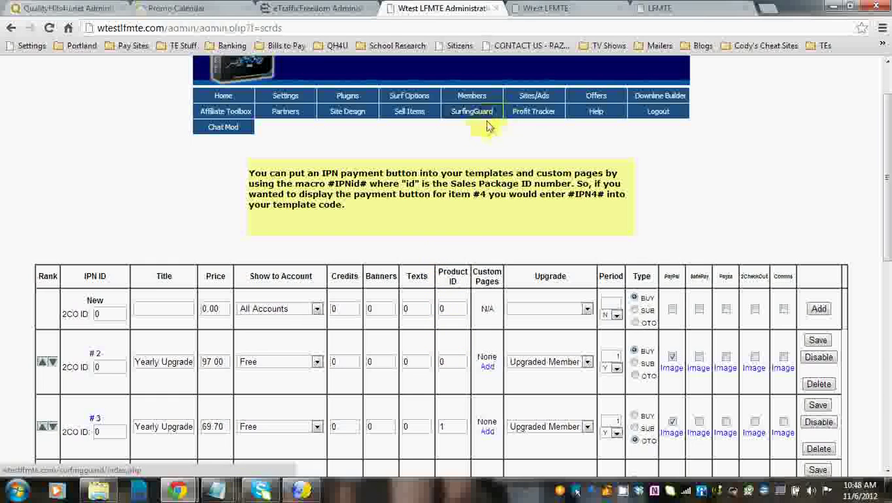
pyautogui.moveTo(410, 111)
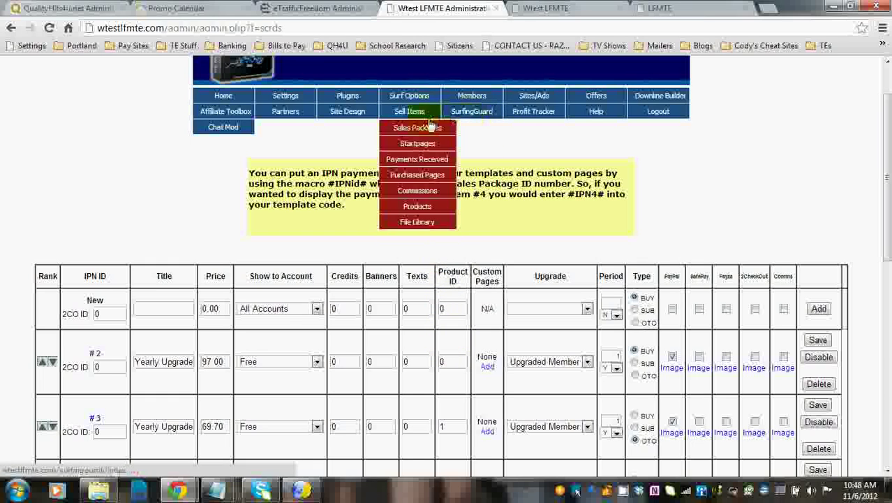
# Go to Purchased Pages, inspect the user id and page tag fields of the add form, then cancel it.
pyautogui.click(420, 175)
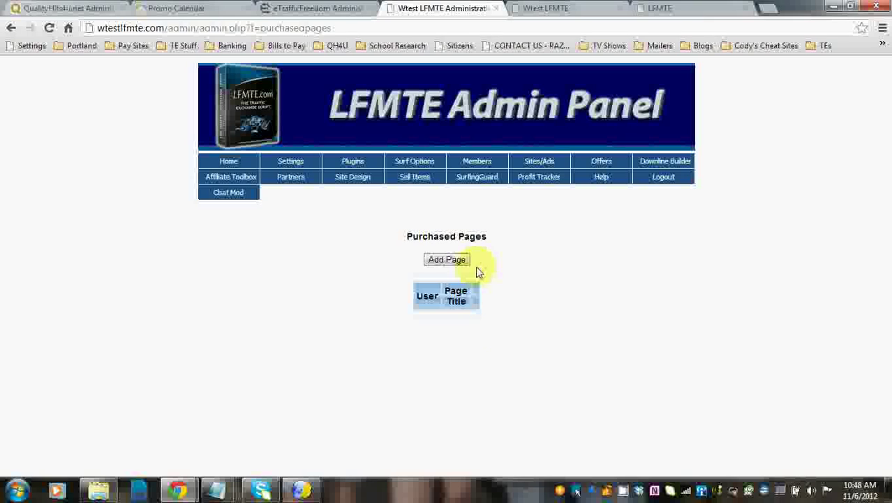
pyautogui.click(438, 261)
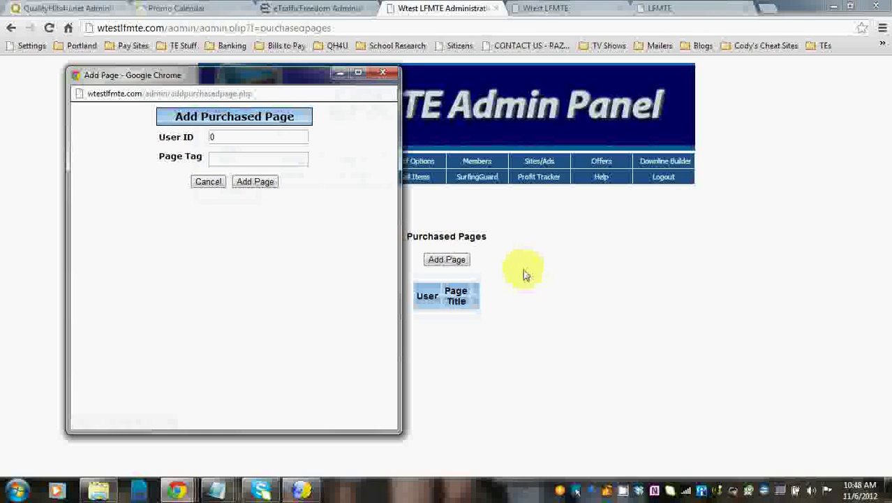
pyautogui.click(211, 137)
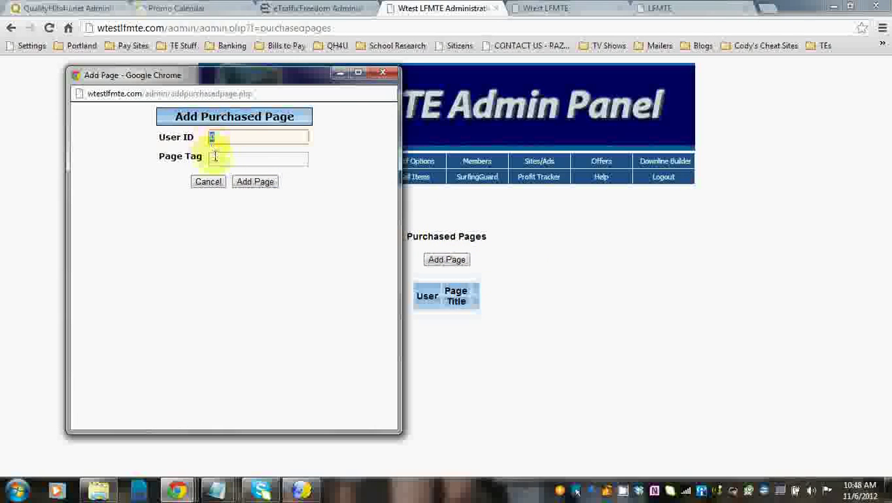
pyautogui.click(218, 158)
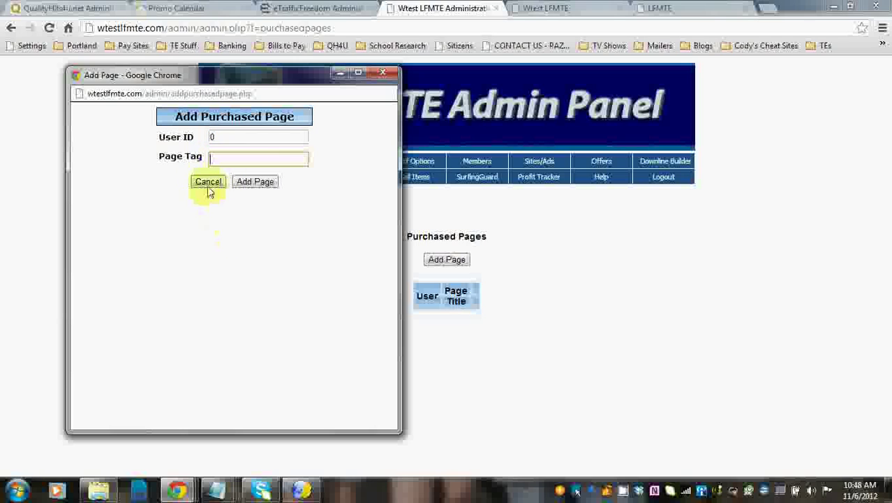
pyautogui.click(208, 183)
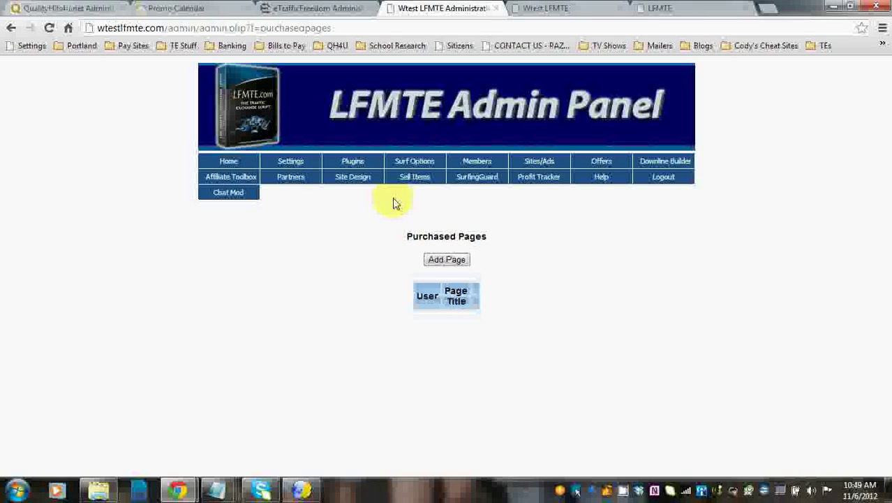
pyautogui.moveTo(353, 176)
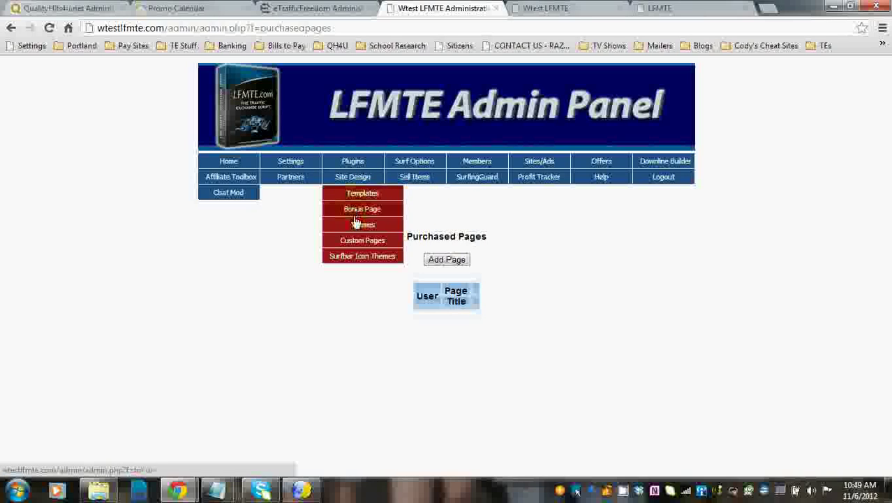
# In Site Design's Custom Pages, give a new page the URL tag click-go.
pyautogui.click(355, 240)
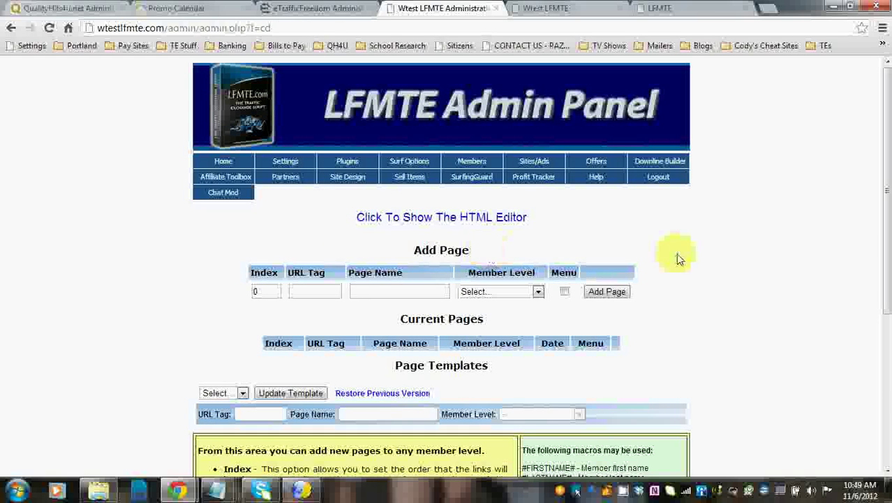
pyautogui.click(307, 292)
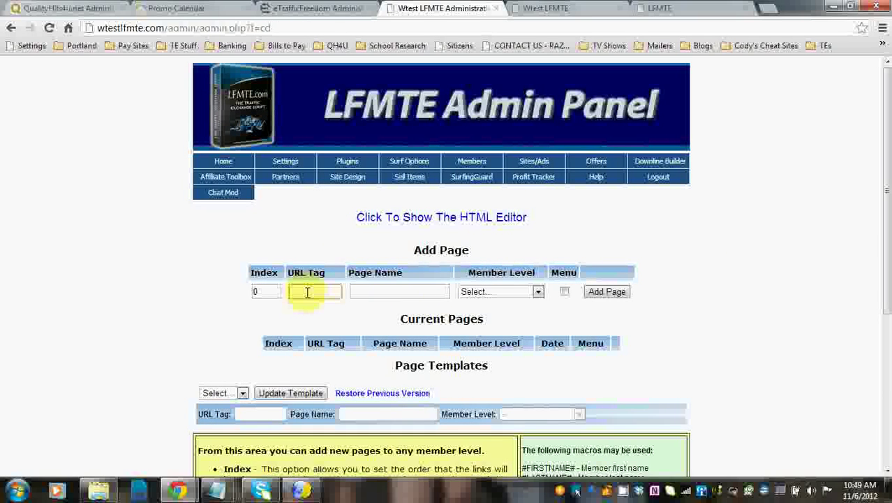
pyautogui.write('cli')
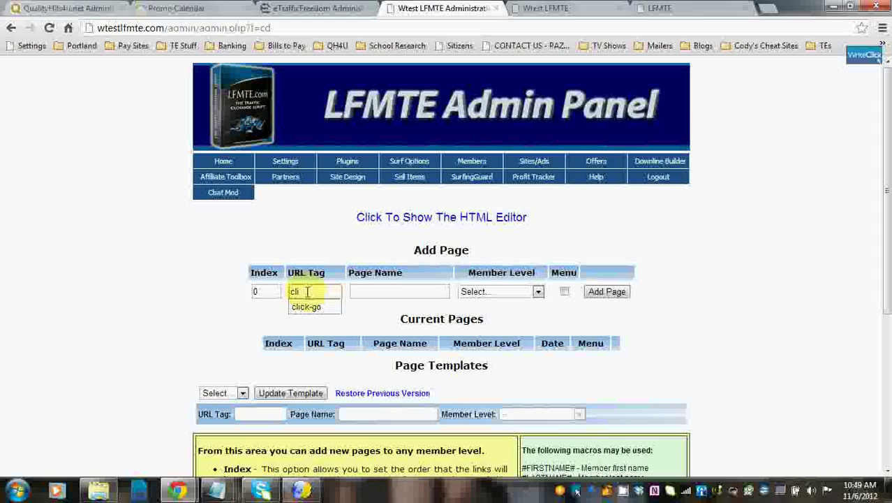
pyautogui.click(306, 306)
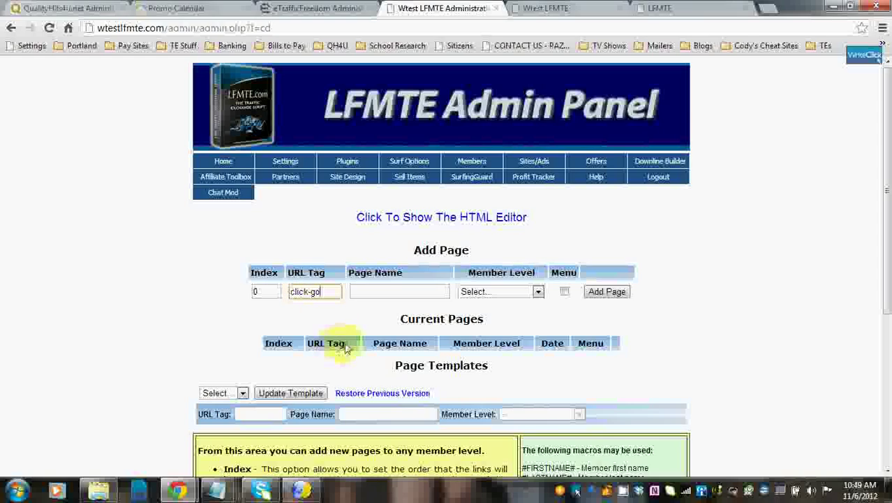
# Name the new custom page 'Click and Go Bonus'.
pyautogui.moveTo(885, 244); pyautogui.dragTo(885, 310)
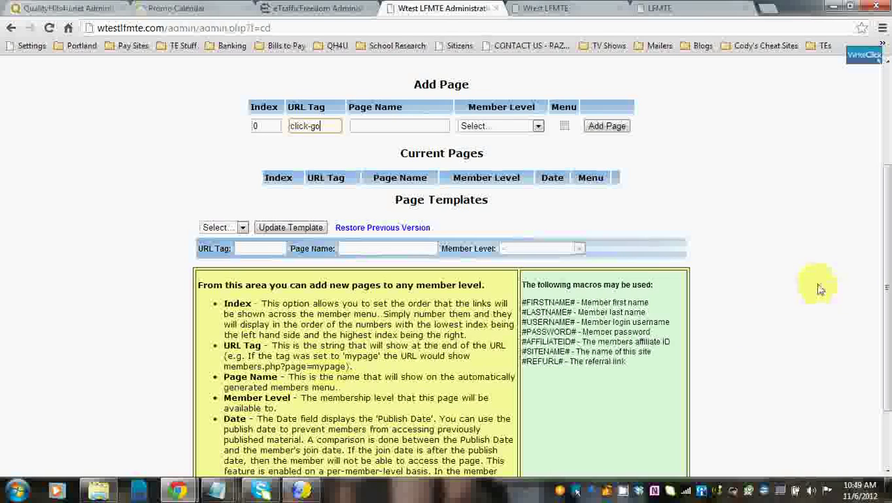
pyautogui.scroll(3, 838, 251)
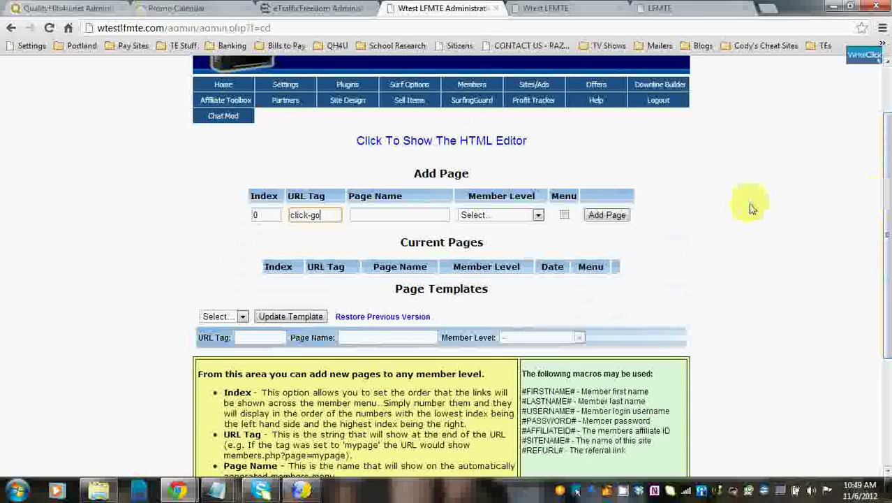
pyautogui.click(390, 211)
pyautogui.write('C')
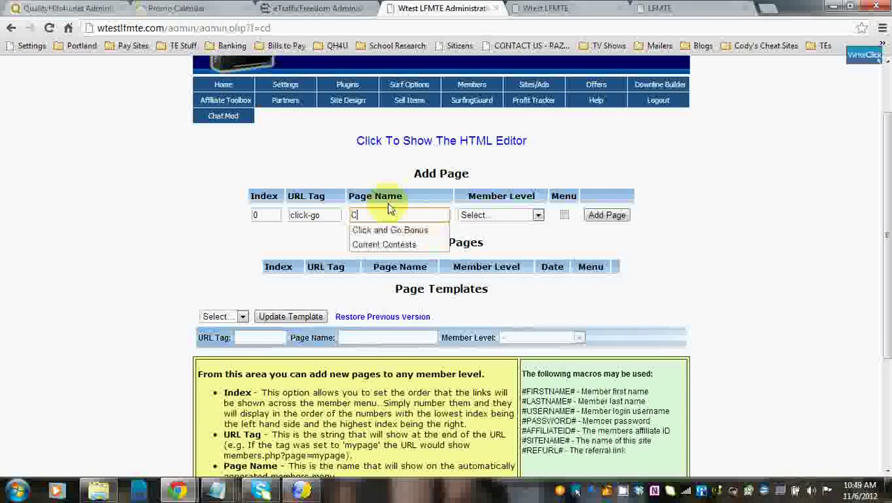
pyautogui.write('li')
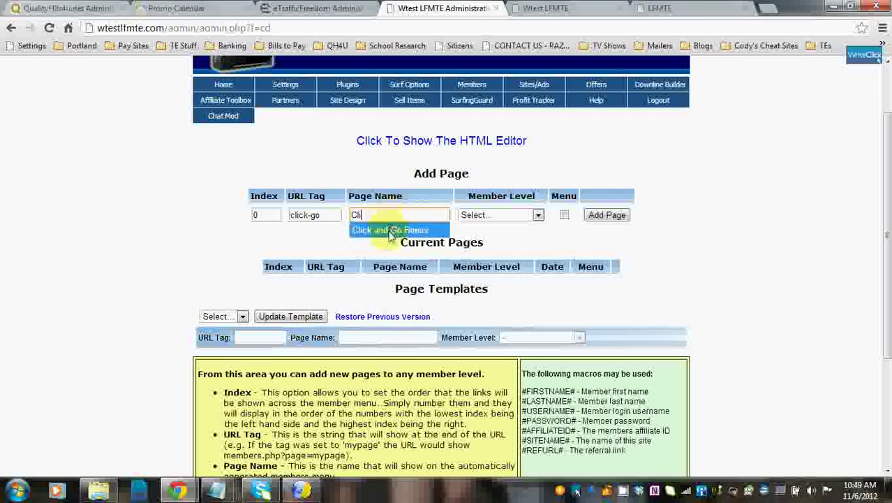
pyautogui.click(391, 230)
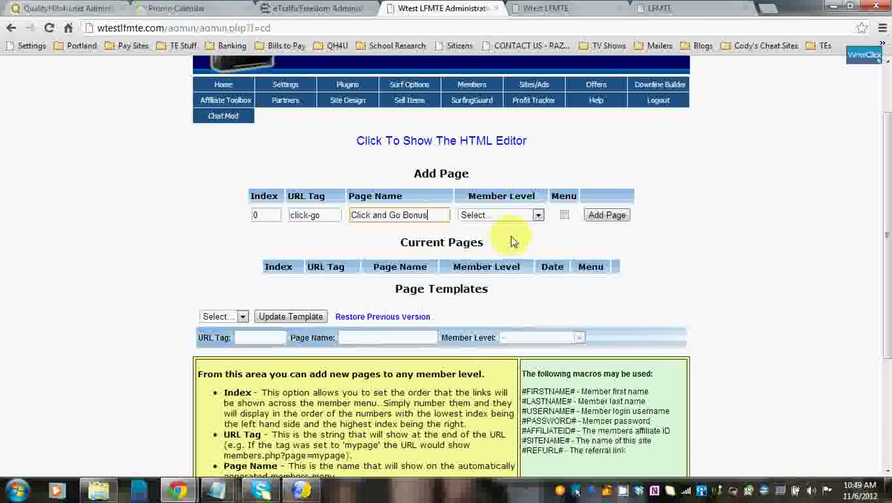
# Add the Click and Go Bonus page with member level None, shown in the members menu.
pyautogui.click(514, 216)
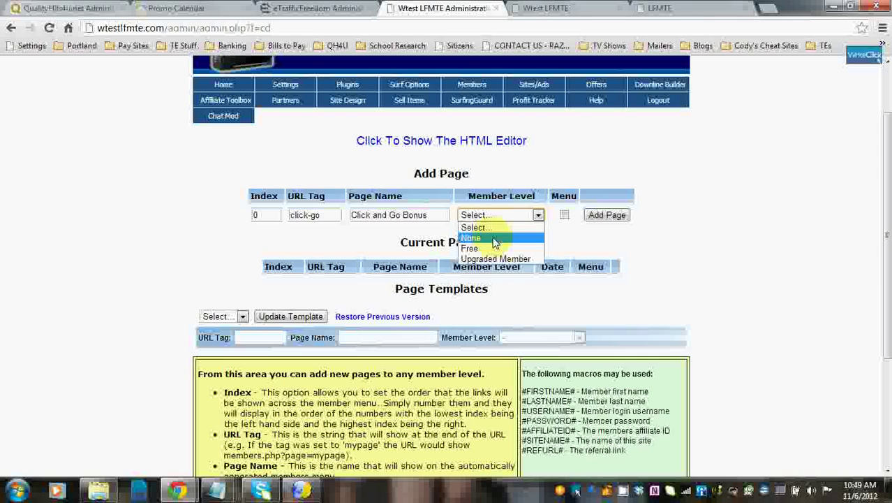
pyautogui.click(494, 239)
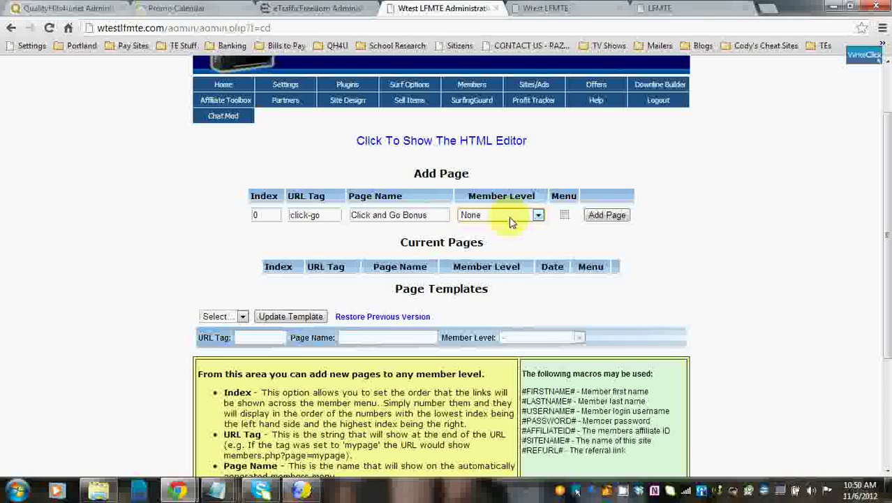
pyautogui.click(564, 215)
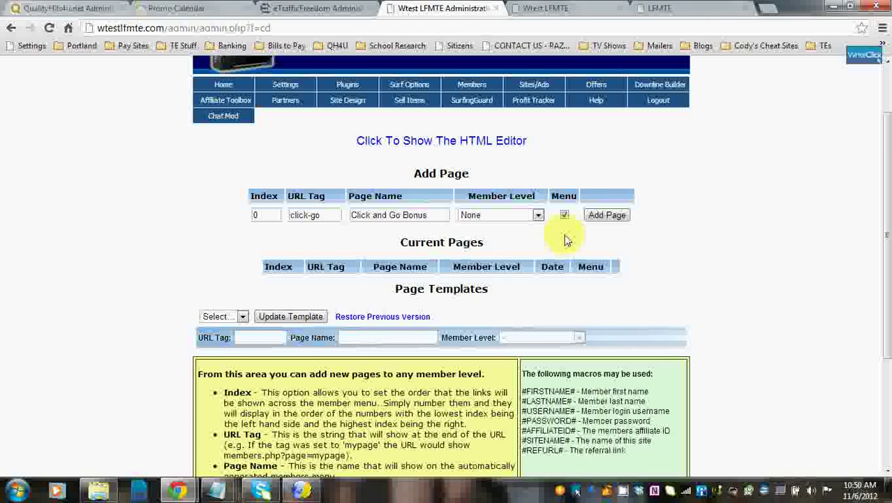
pyautogui.click(606, 215)
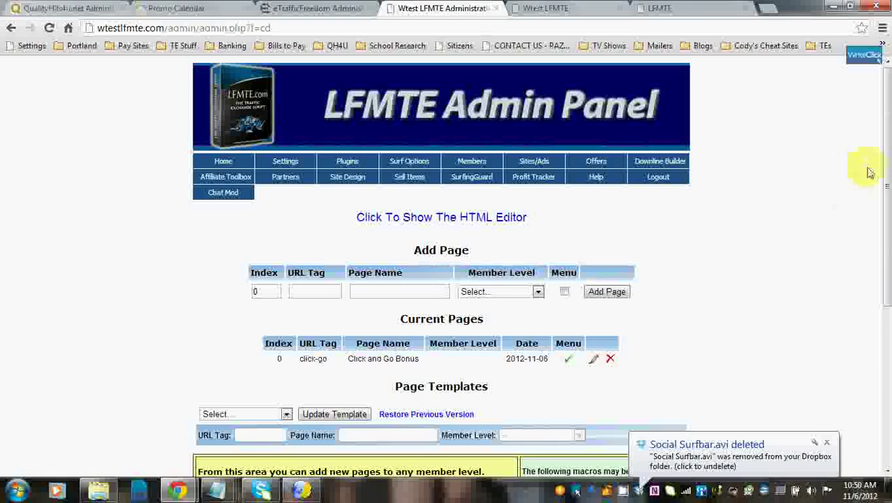
pyautogui.scroll(-3, 698, 195)
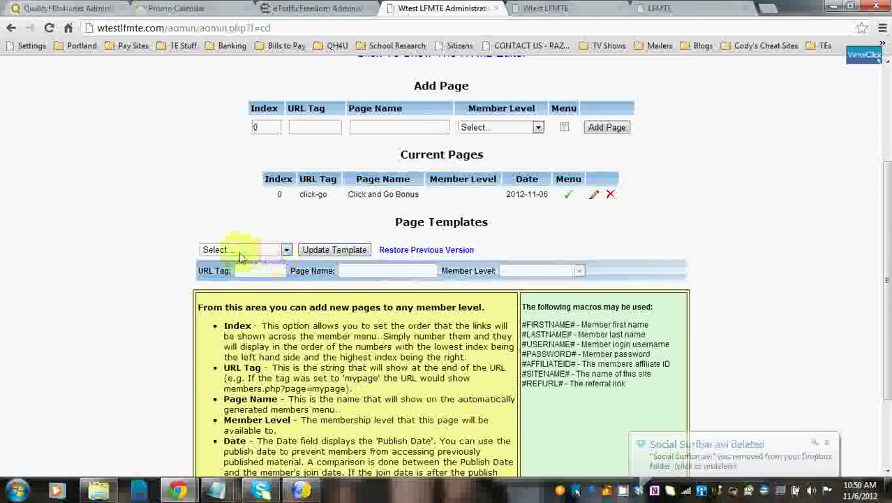
# Load the Click and Go Bonus (click-go) page template and put the cursor in its empty content box.
pyautogui.click(237, 251)
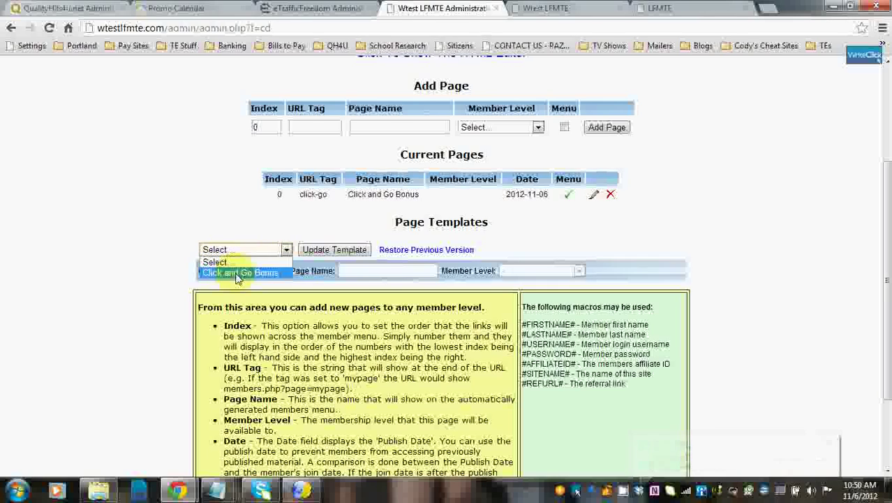
pyautogui.click(236, 274)
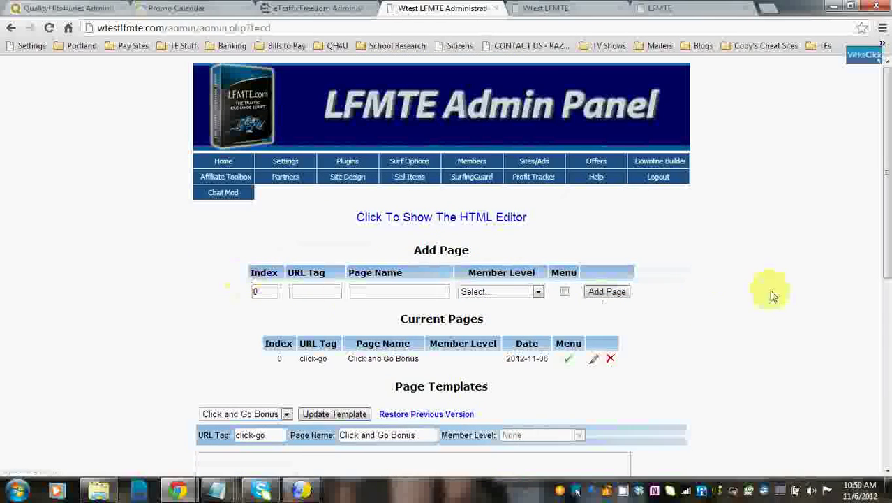
pyautogui.moveTo(878, 186); pyautogui.dragTo(886, 274)
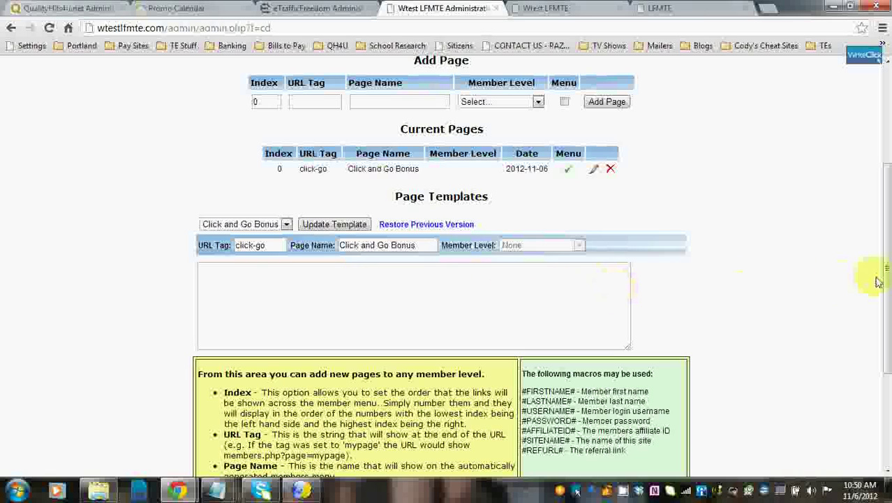
pyautogui.moveTo(888, 279)
pyautogui.mouseDown()
pyautogui.moveTo(885, 202)
pyautogui.moveTo(885, 257)
pyautogui.mouseUp()
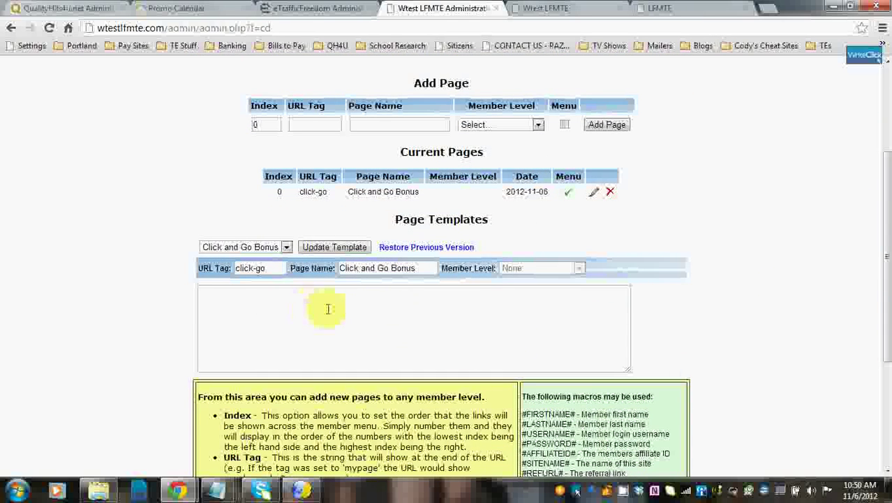
pyautogui.click(230, 300)
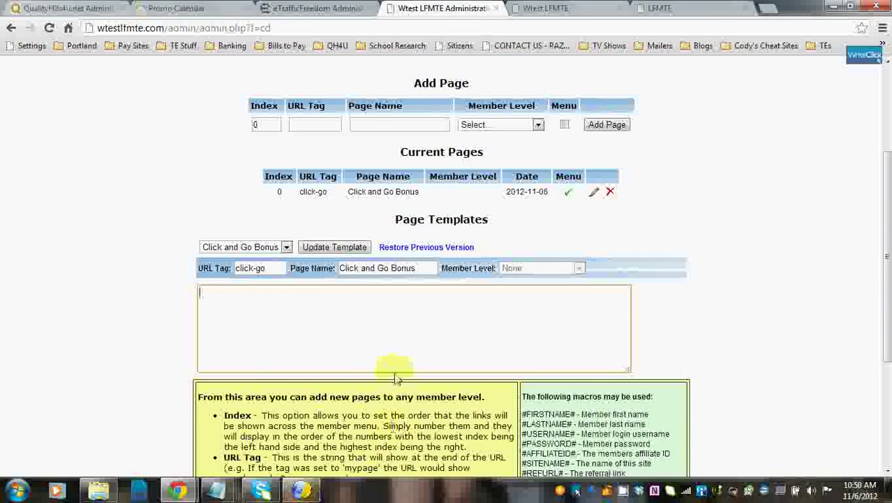
pyautogui.moveTo(302, 489)
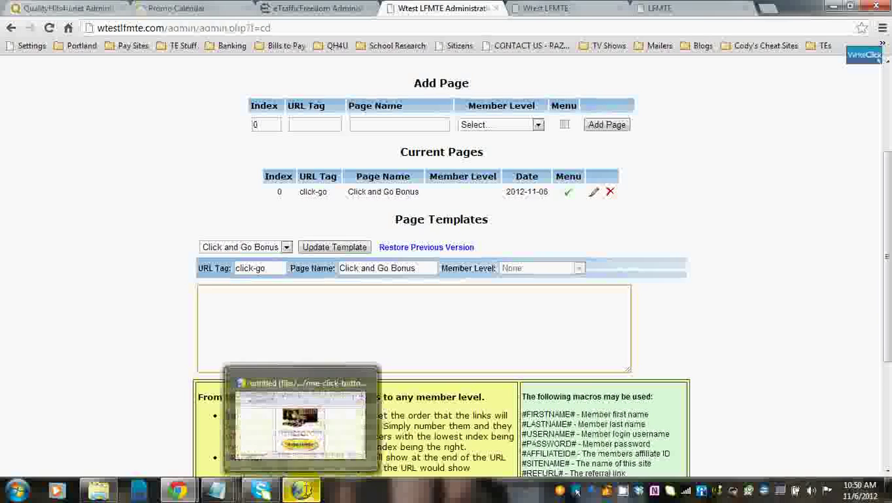
# Switch to the one-click button page in KompoZer and scroll through it.
pyautogui.click(300, 426)
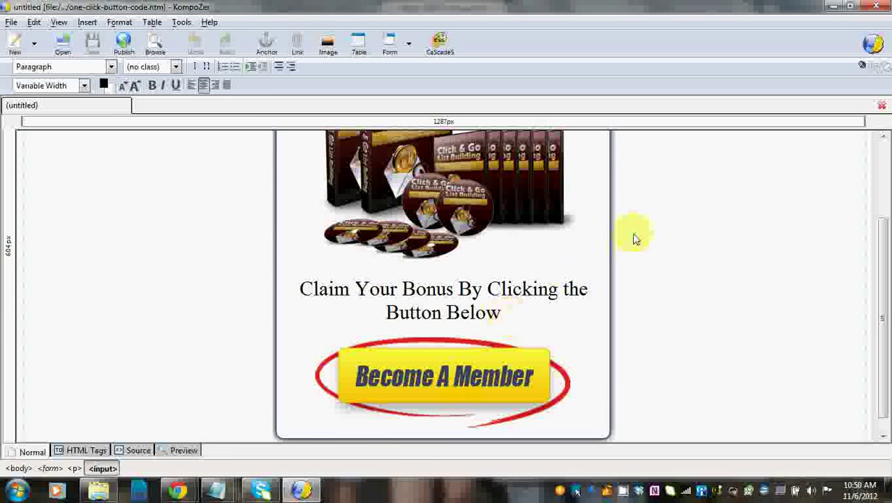
pyautogui.scroll(1, 661, 232)
pyautogui.scroll(2, 660, 231)
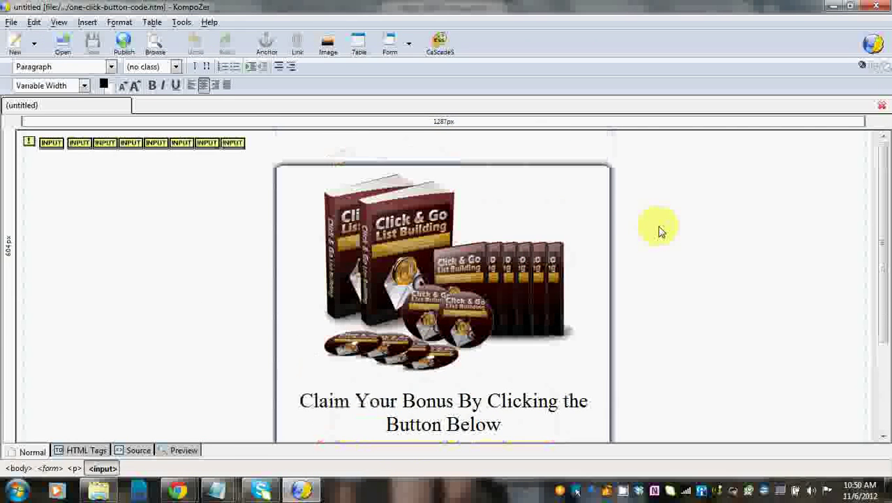
pyautogui.scroll(-2, 660, 232)
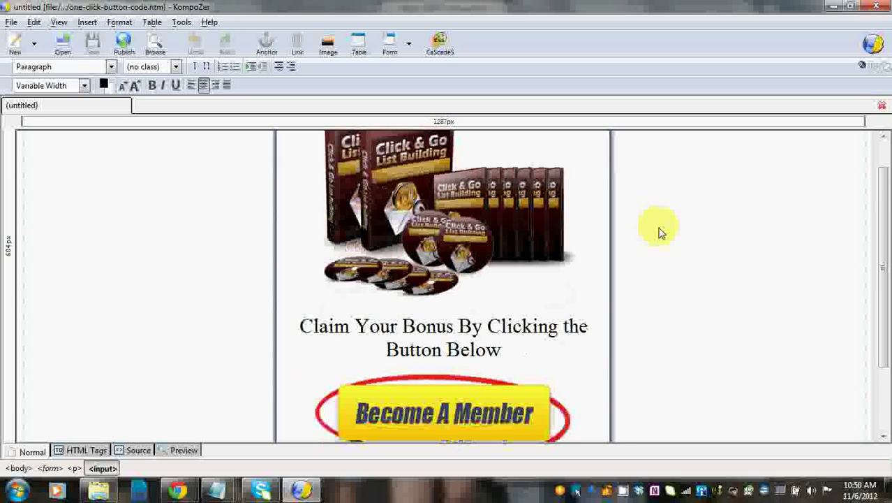
pyautogui.scroll(-1, 661, 231)
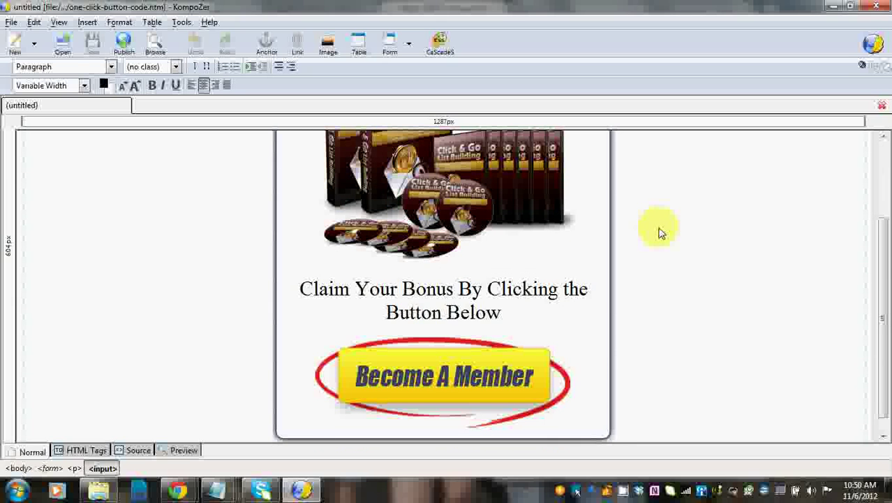
pyautogui.scroll(3, 661, 232)
pyautogui.scroll(-3, 660, 232)
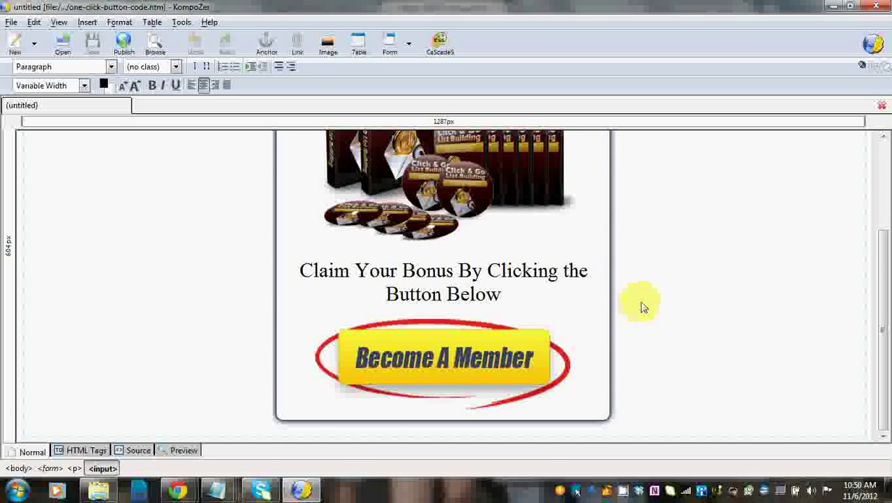
pyautogui.scroll(1, 638, 302)
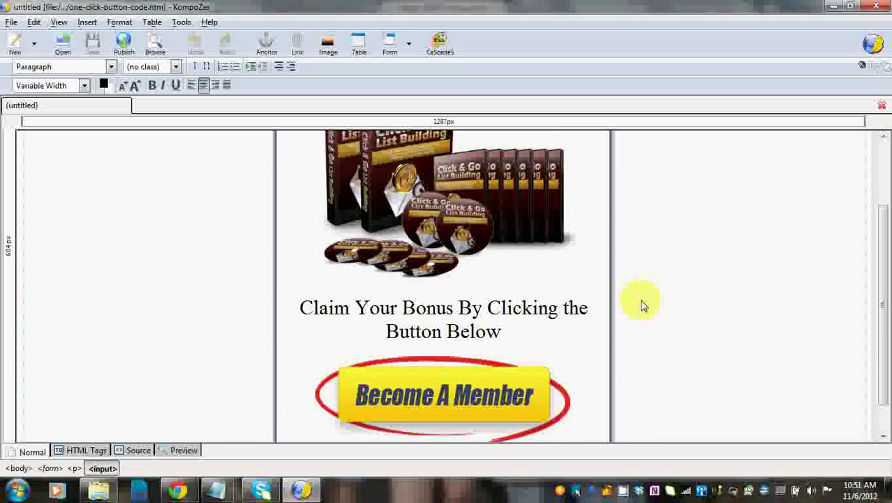
pyautogui.scroll(1, 643, 305)
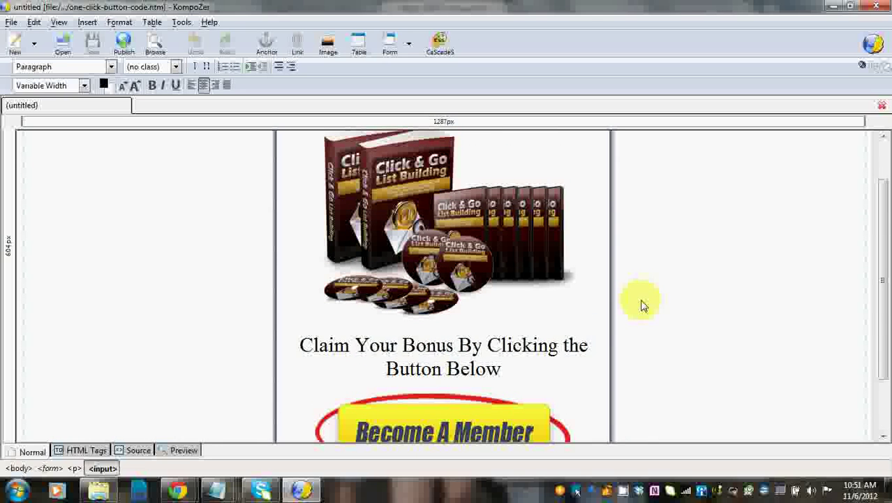
pyautogui.scroll(-1, 642, 305)
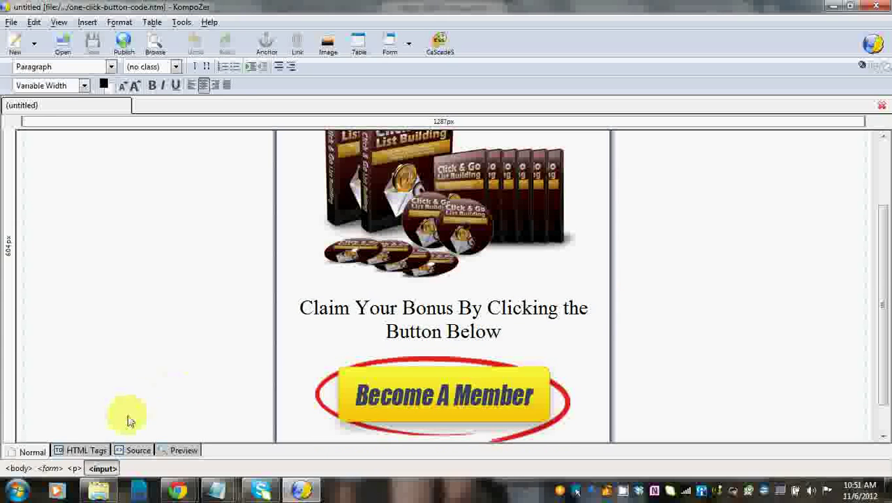
# Show the button page's HTML source and copy all of it.
pyautogui.click(135, 450)
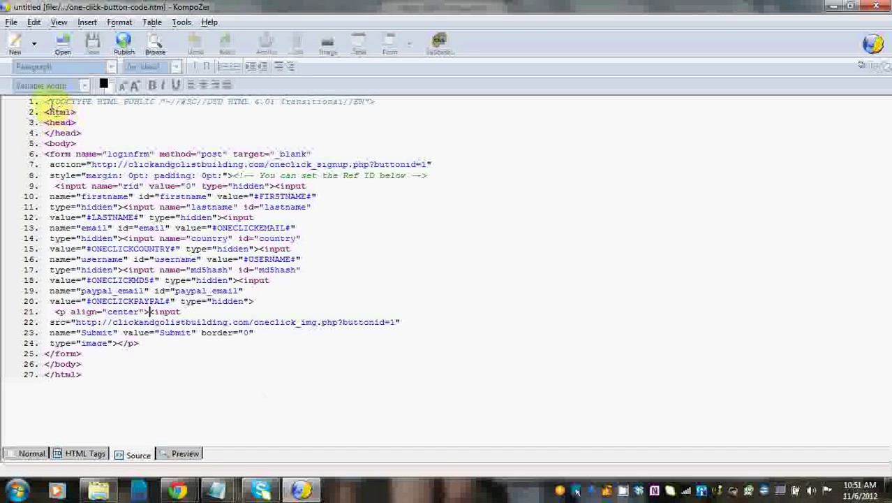
pyautogui.moveTo(44, 102)
pyautogui.mouseDown()
pyautogui.moveTo(152, 328)
pyautogui.moveTo(145, 377)
pyautogui.mouseUp()
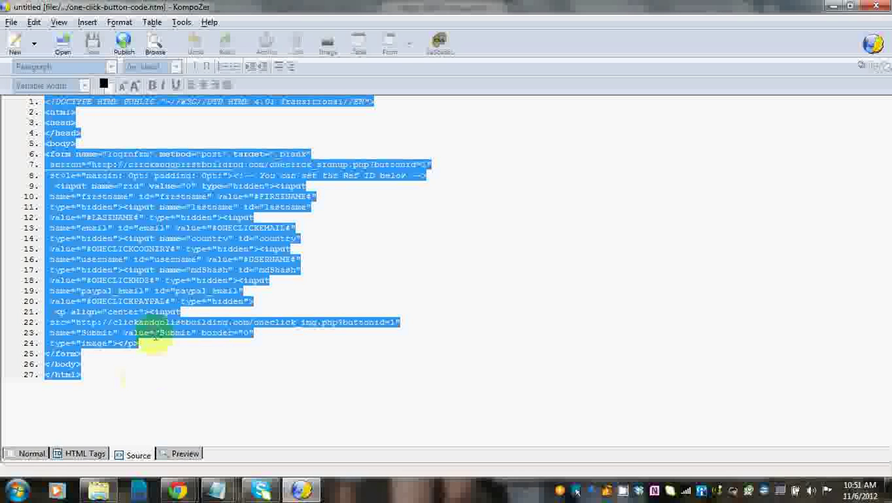
pyautogui.rightClick(124, 229)
pyautogui.click(143, 281)
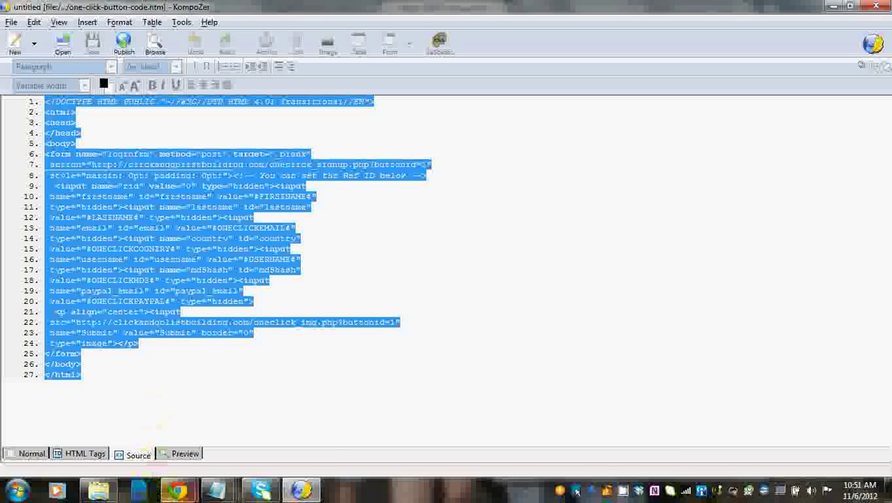
# Paste the one-click signup form HTML into the Click and Go Bonus template and update it.
pyautogui.moveTo(177, 491)
pyautogui.click(152, 433)
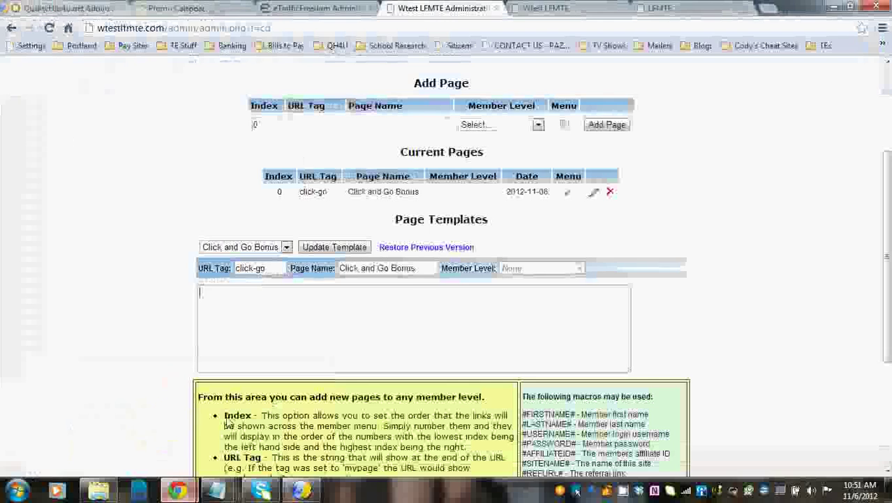
pyautogui.rightClick(215, 299)
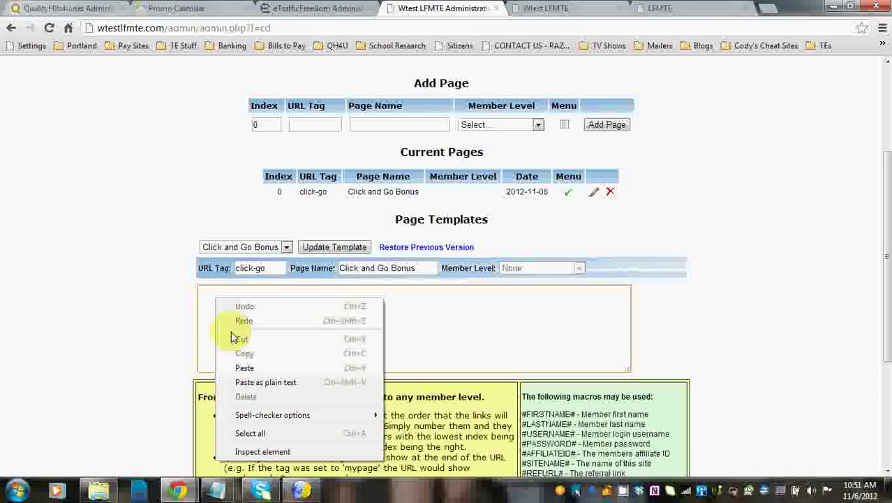
pyautogui.click(243, 368)
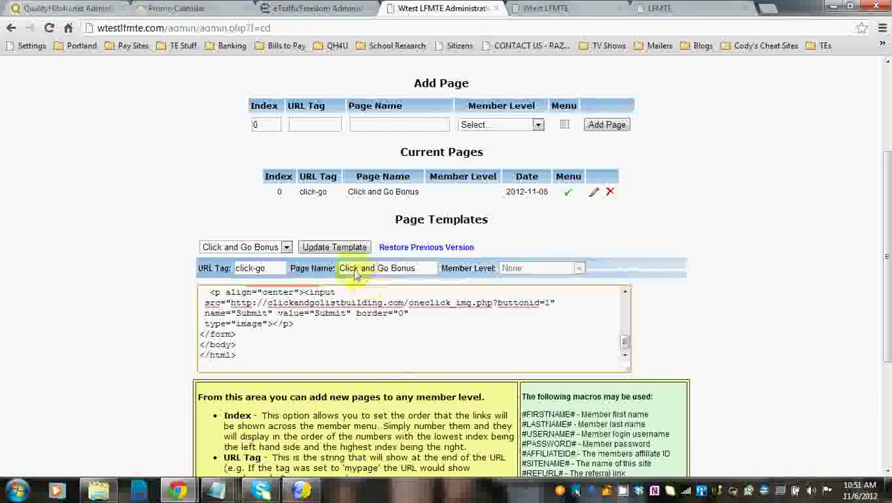
pyautogui.click(332, 248)
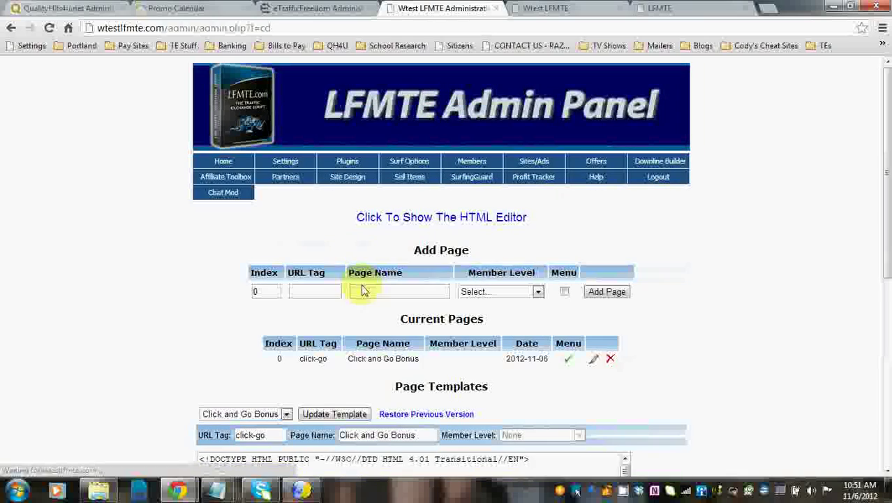
pyautogui.scroll(-3, 877, 192)
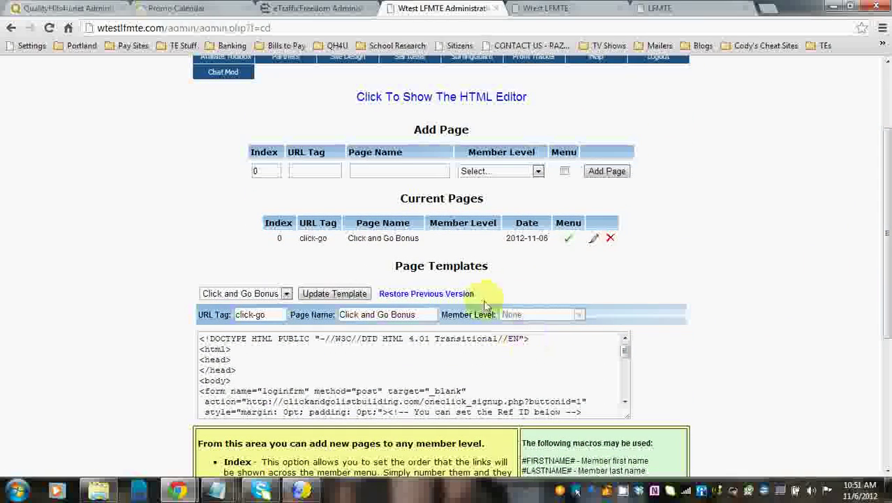
pyautogui.scroll(2, 889, 255)
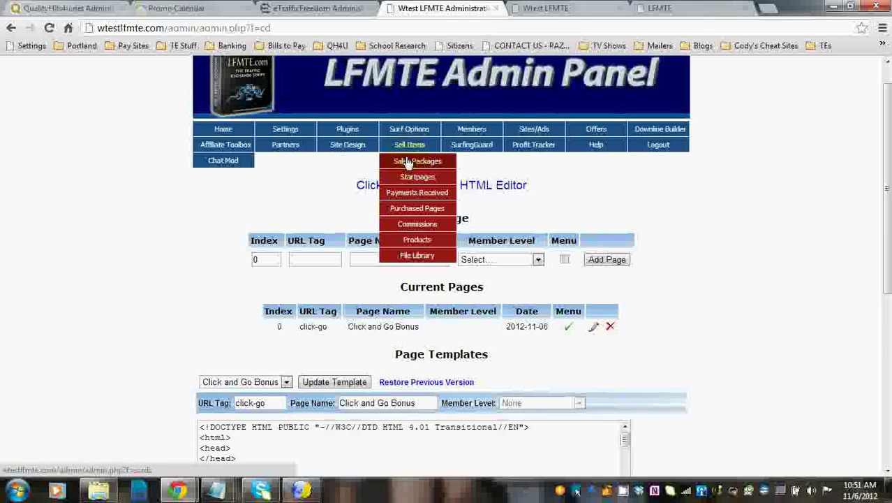
# Attach the Click and Go Bonus custom page to Yearly Upgrade package #2.
pyautogui.click(409, 162)
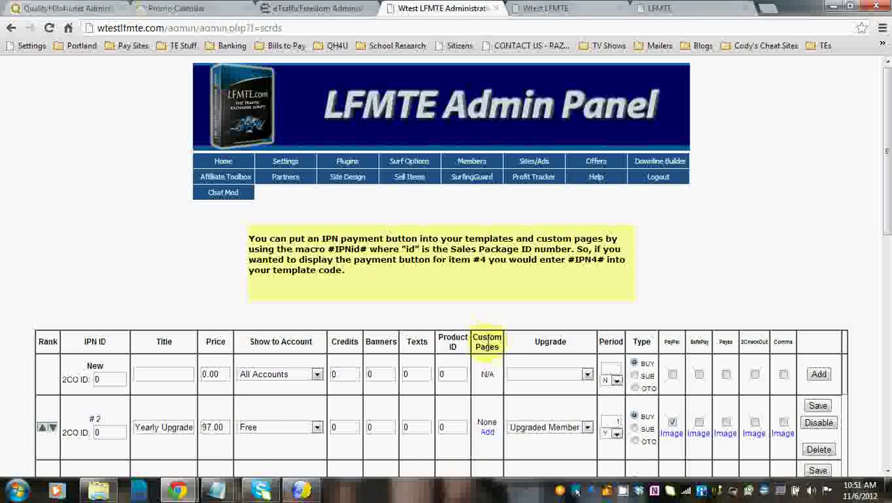
pyautogui.click(487, 433)
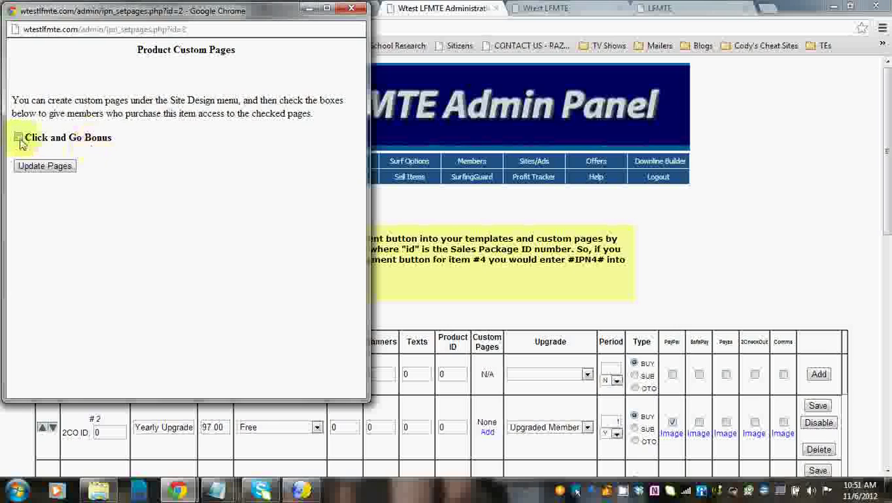
pyautogui.click(41, 166)
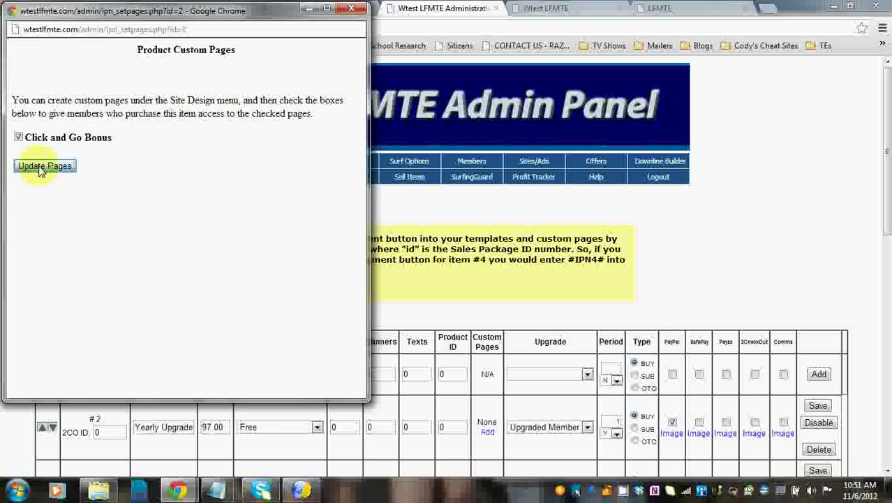
pyautogui.click(352, 12)
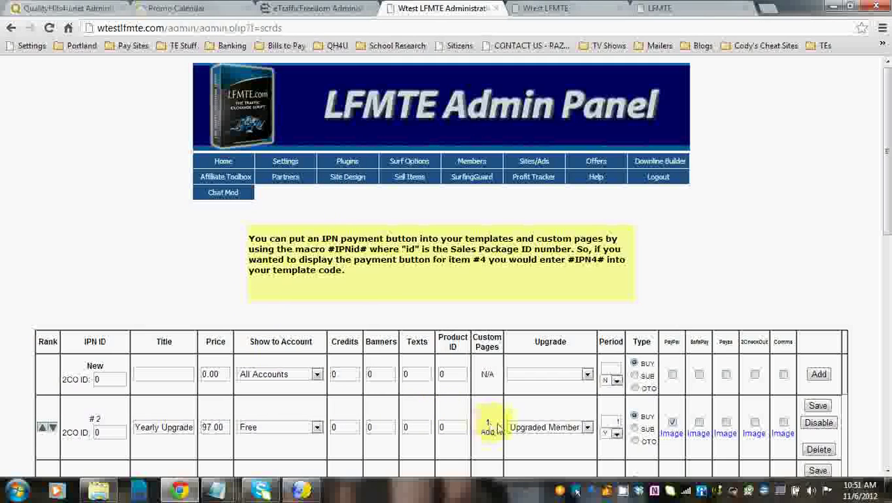
# Change Yearly Upgrade package #2's type from BUY to OTO.
pyautogui.click(635, 441)
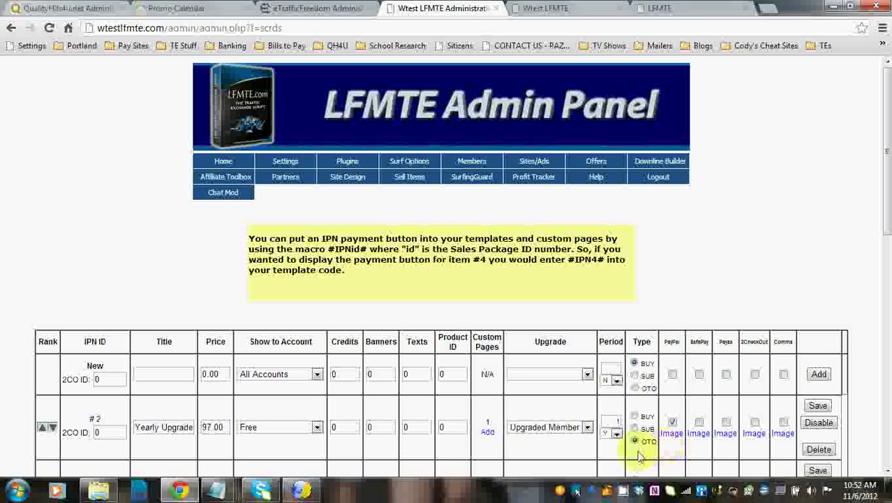